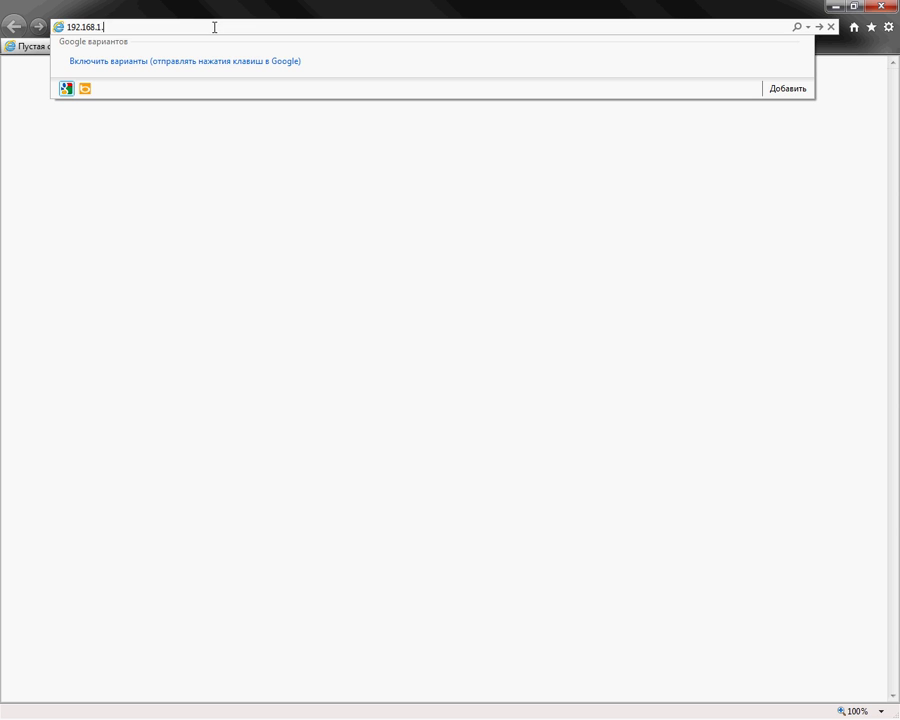
- Load 192.168.1.1 and enter the router's administrator user name and password
{"action": "key", "text": "Return"}
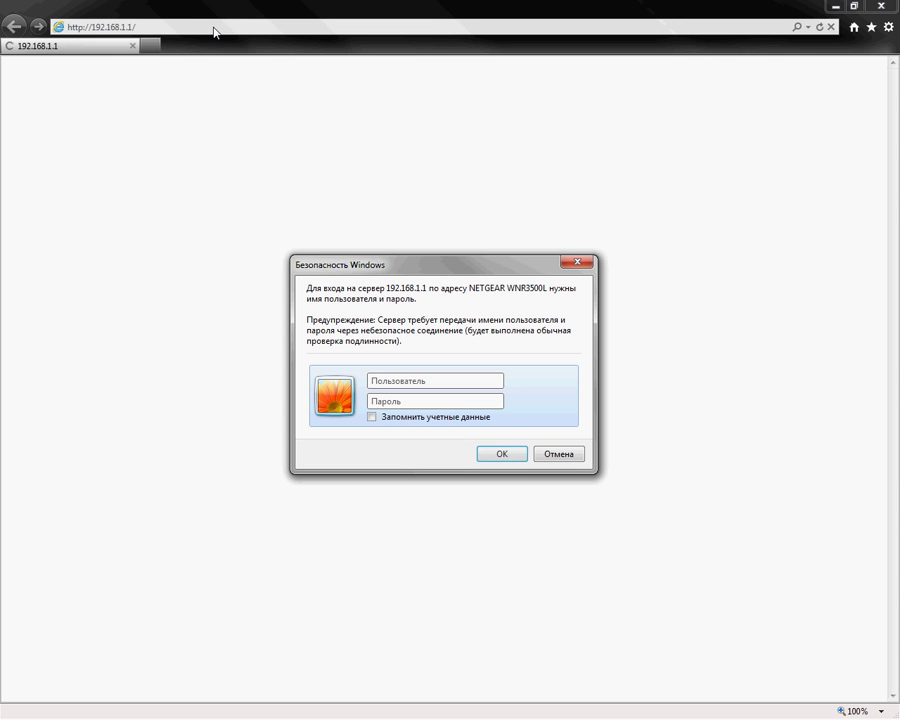
{"action": "left_click", "coordinate": [426, 381]}
{"action": "type", "text": "admin"}
{"action": "key", "text": "Tab"}
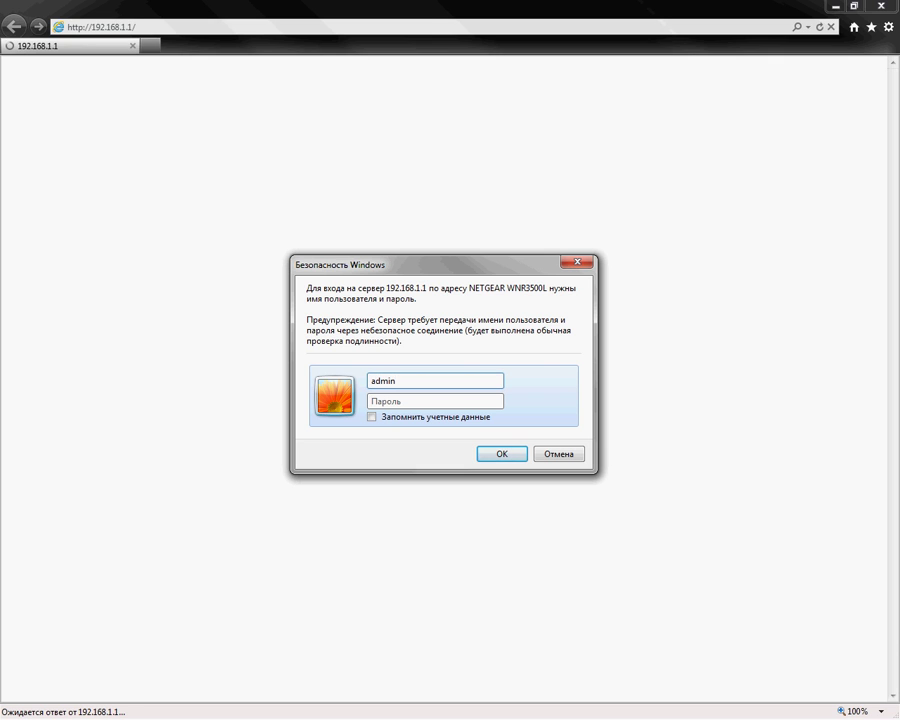
{"action": "type", "text": "password"}
- Confirm the router login and go to the Основные настройки (Basic Settings) page
{"action": "left_click", "coordinate": [500, 456]}
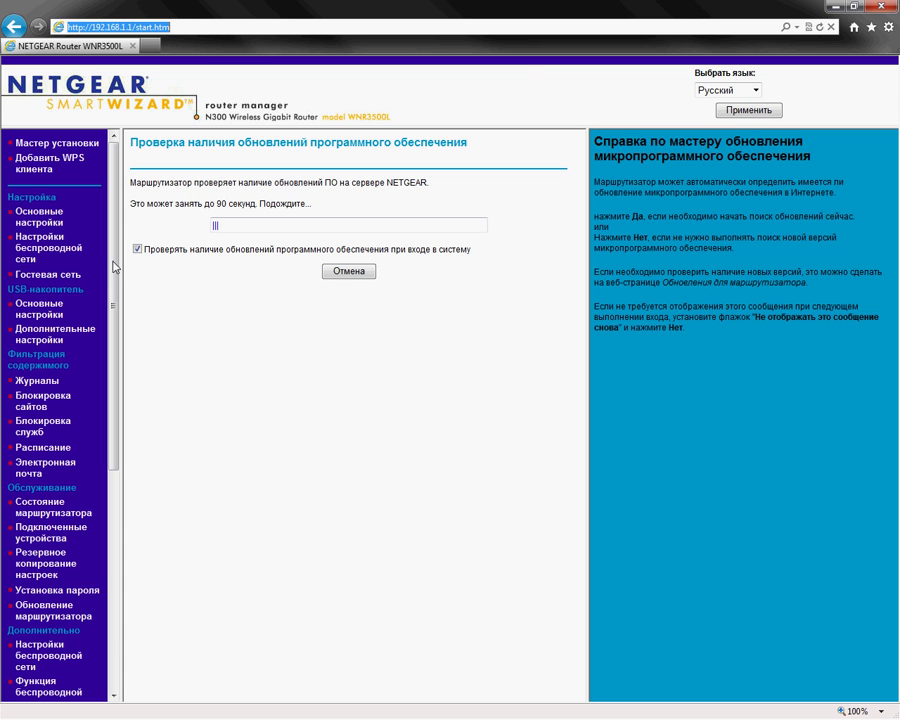
{"action": "left_click", "coordinate": [48, 222]}
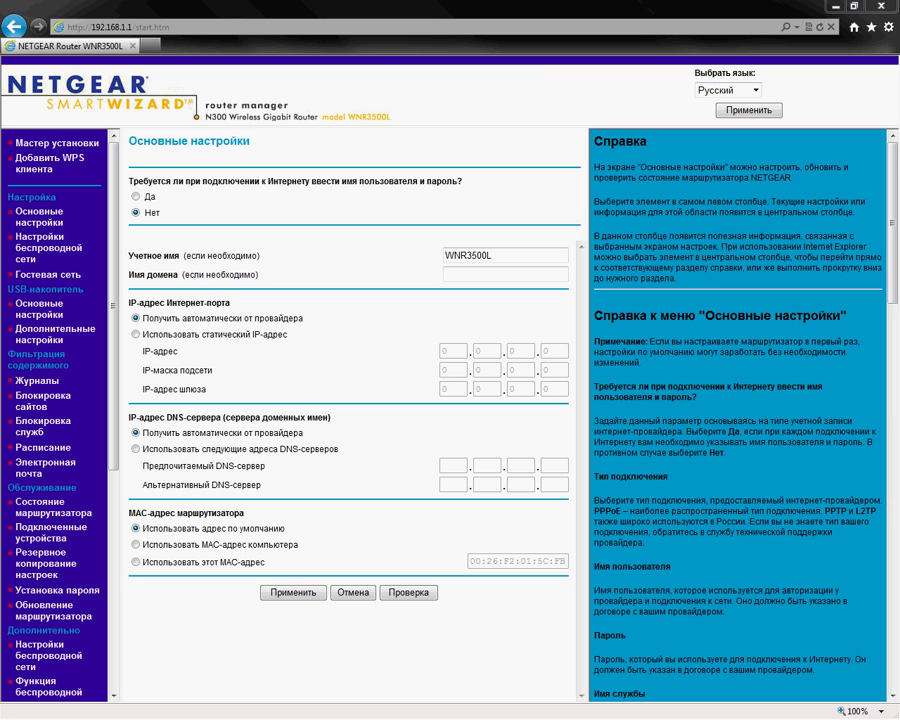
- Mark the internet connection as requiring a login and choose L2TP as the connection type
{"action": "left_click", "coordinate": [136, 197]}
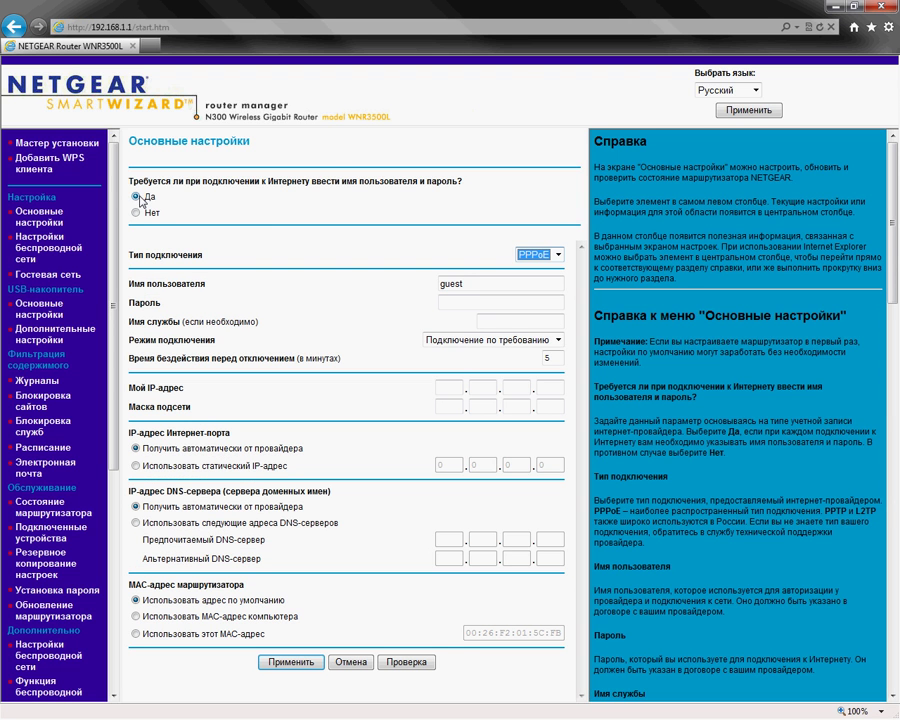
{"action": "left_click", "coordinate": [532, 255]}
{"action": "left_click", "coordinate": [537, 290]}
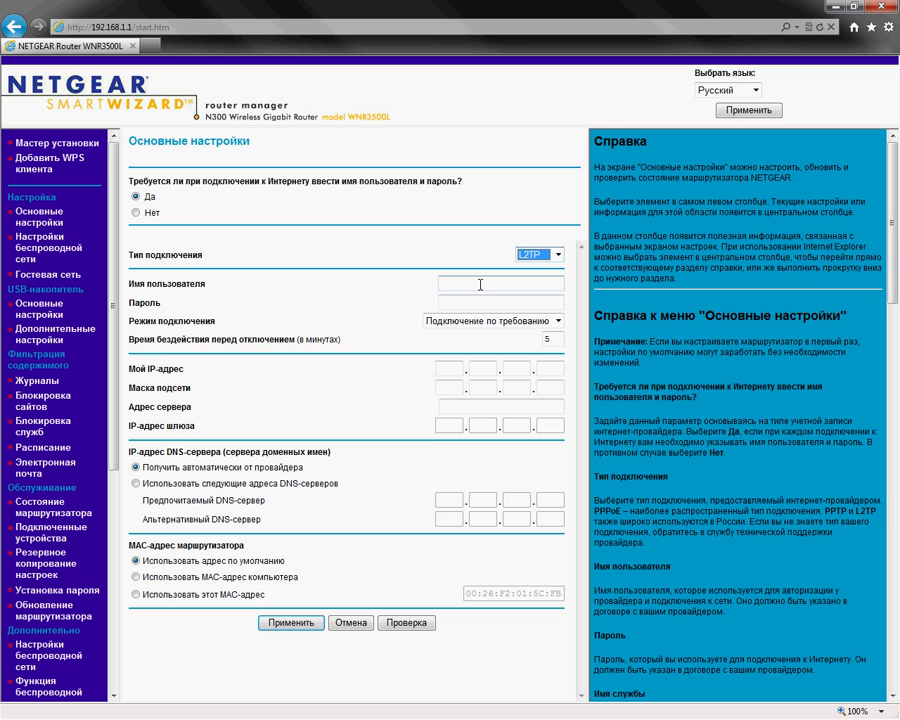
- Enter the ISP account user name and password, and set connection mode to Всегда включено
{"action": "left_click", "coordinate": [480, 284]}
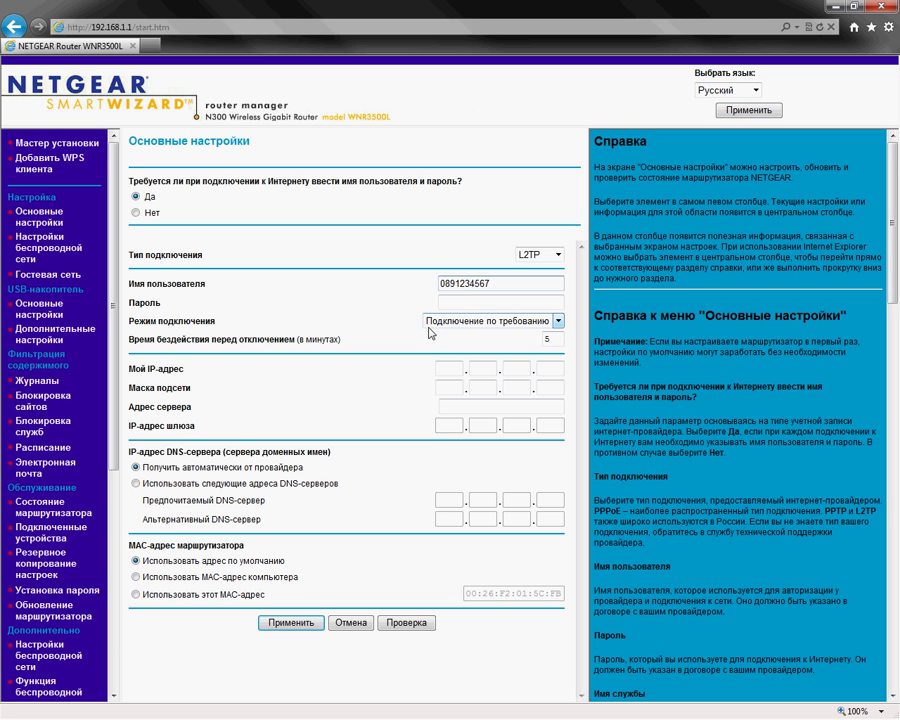
{"action": "left_click", "coordinate": [463, 301]}
{"action": "type", "text": "23"}
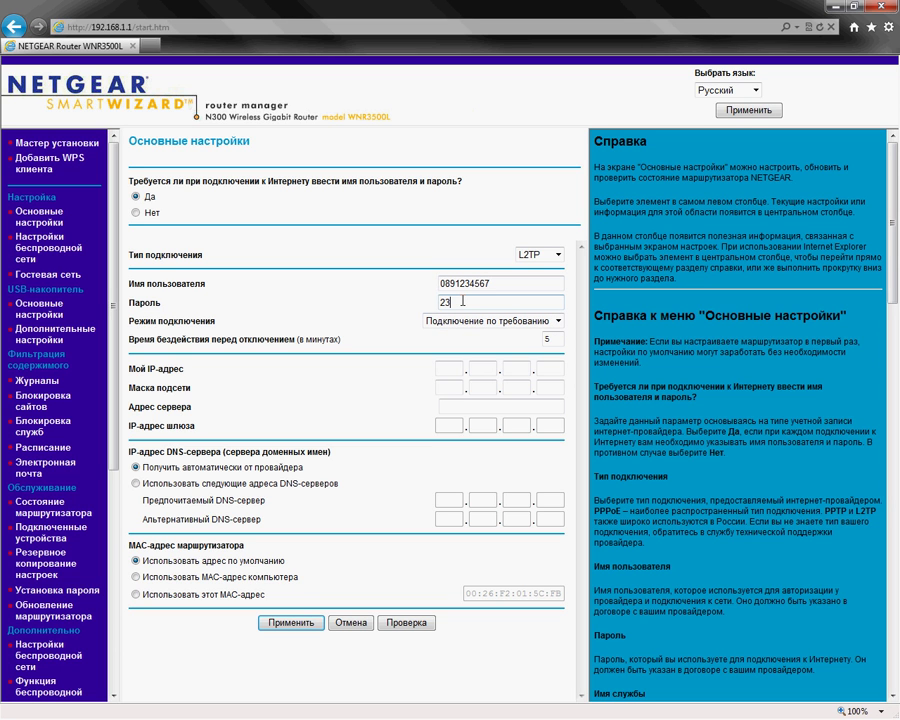
{"action": "double_click", "coordinate": [463, 301]}
{"action": "type", "text": "123123"}
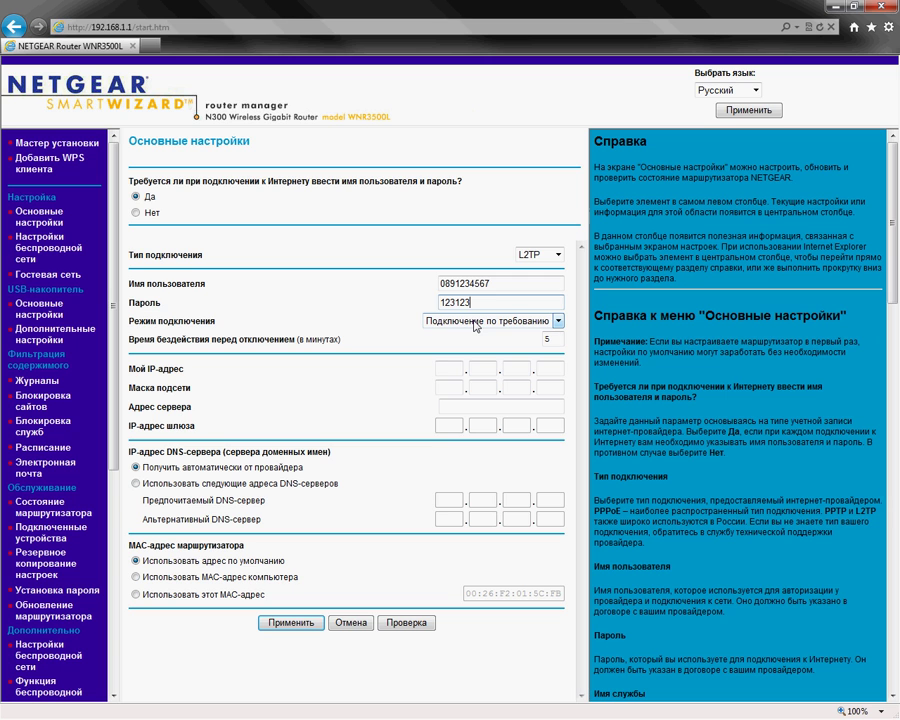
{"action": "left_click", "coordinate": [475, 324]}
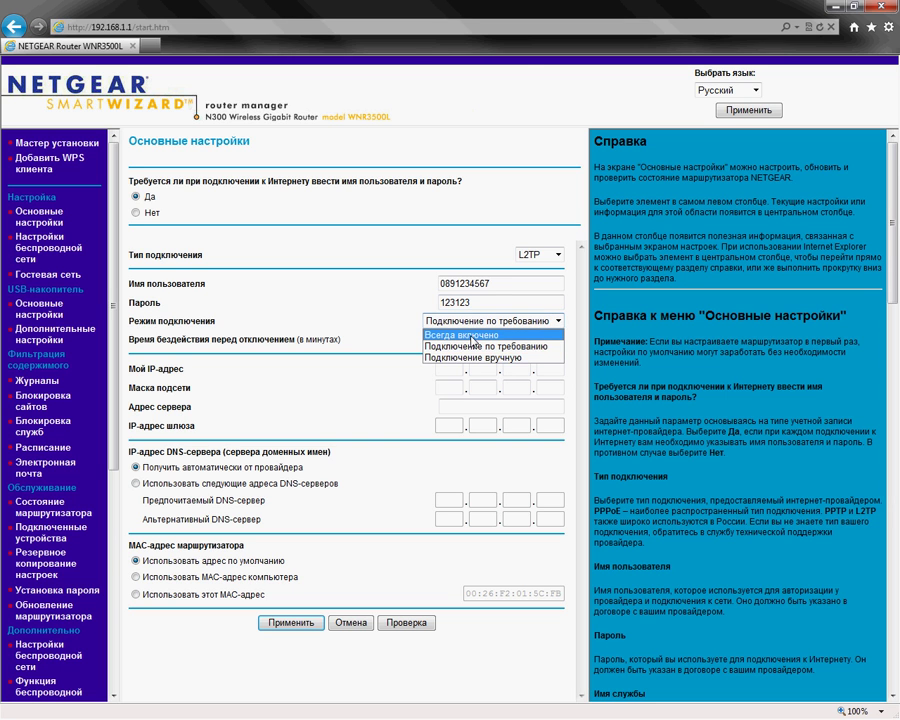
{"action": "left_click", "coordinate": [472, 335]}
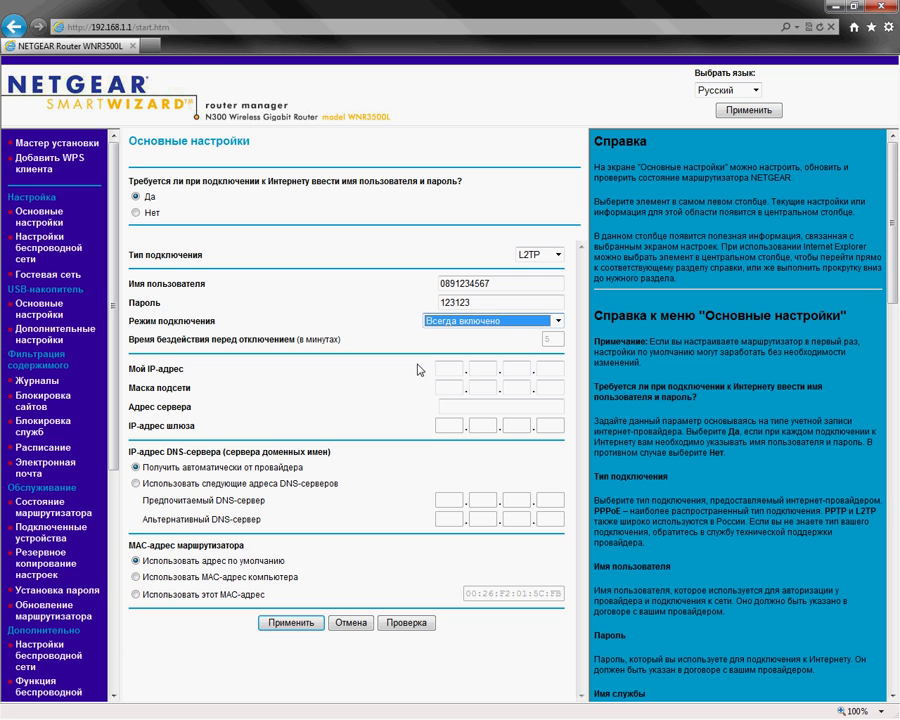
- Enter tp.internet.beeline.ru as the L2TP server address and apply the settings
{"action": "left_click", "coordinate": [470, 407]}
{"action": "type", "text": "tp"}
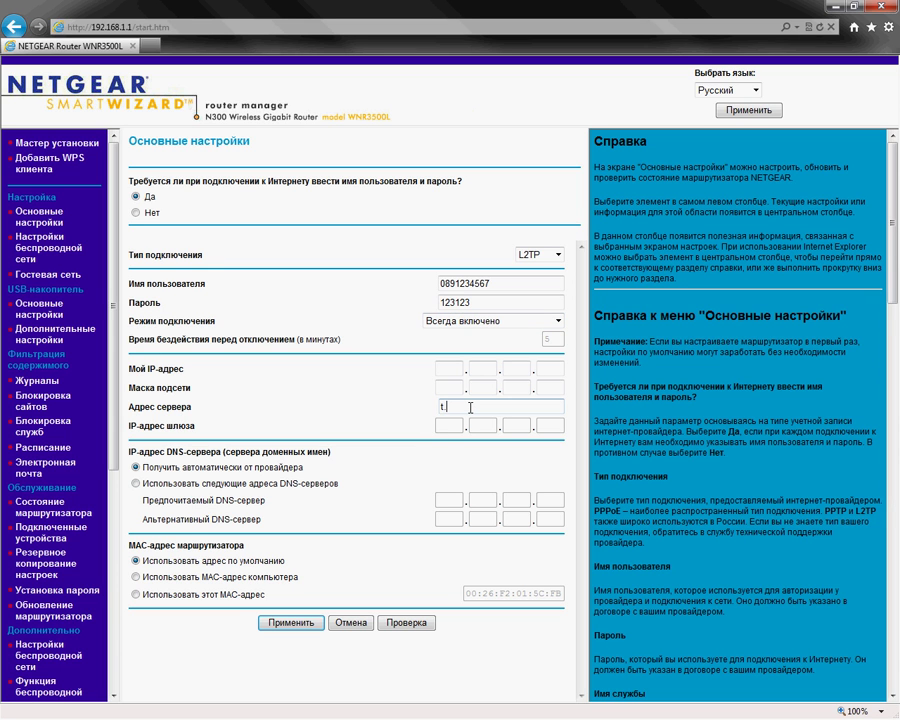
{"action": "type", "text": ".internet.beeline.ru"}
{"action": "left_click", "coordinate": [293, 623]}
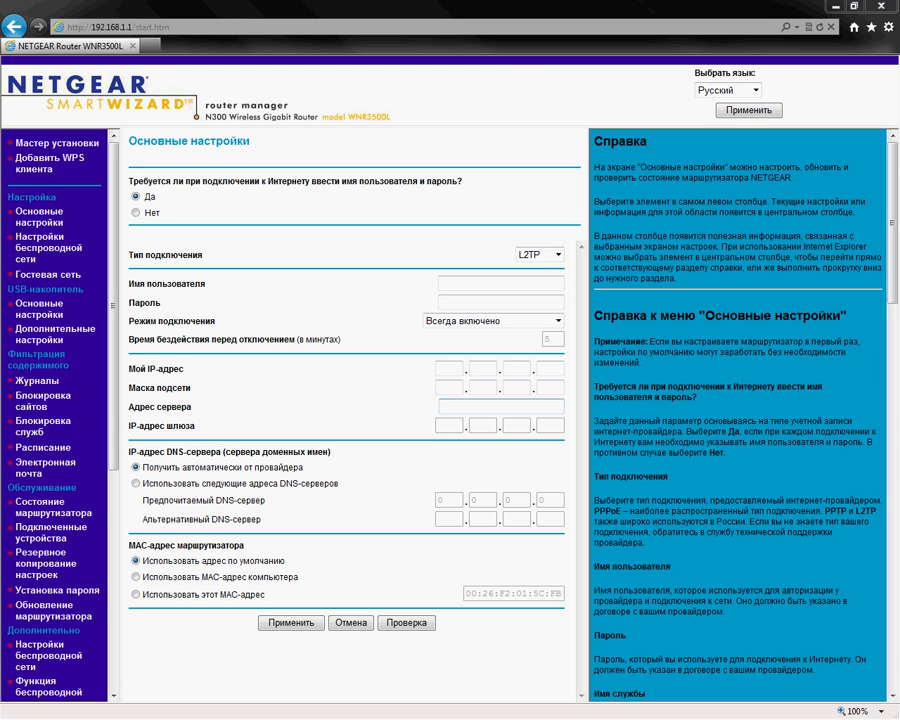
- Re-enter the ISP account user name and password and set connection mode to Всегда включено
{"action": "left_click", "coordinate": [451, 282]}
{"action": "type", "text": "f"}
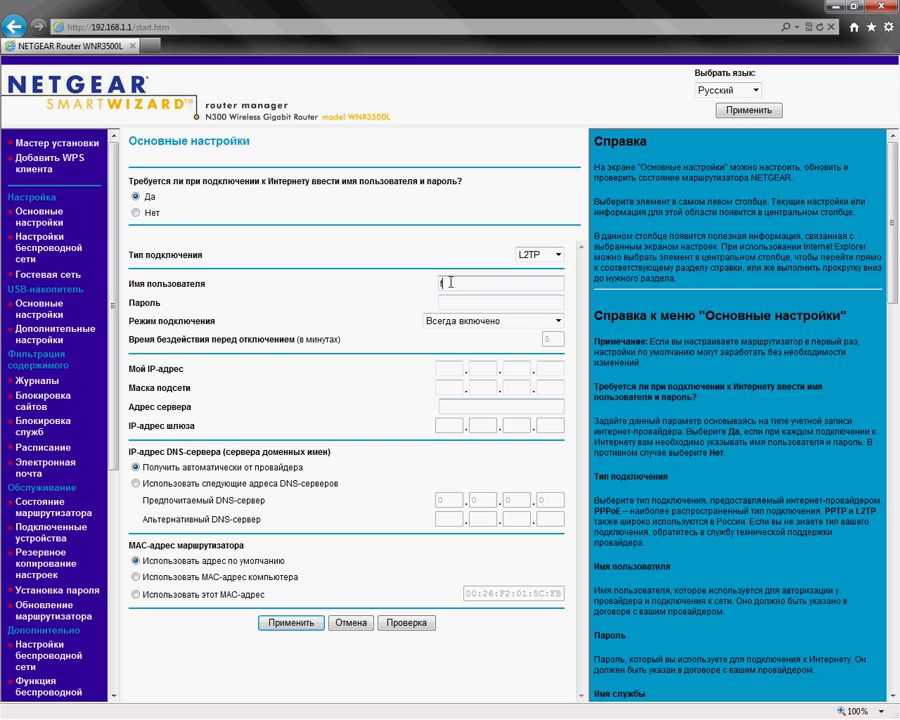
{"action": "type", "text": "12345"}
{"action": "key", "text": "Tab"}
{"action": "type", "text": "123123"}
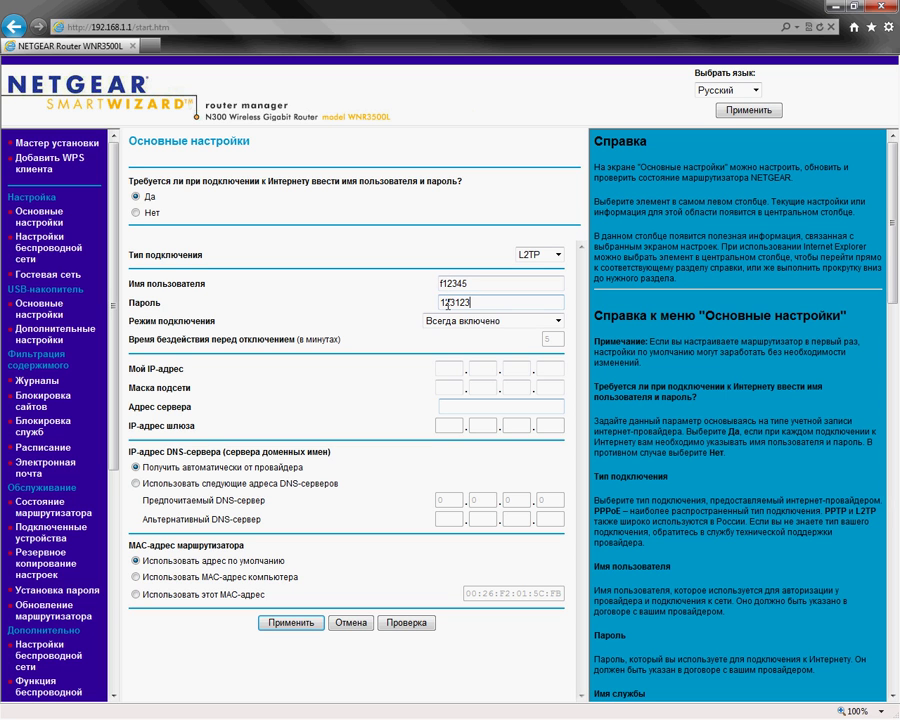
{"action": "left_click", "coordinate": [484, 322]}
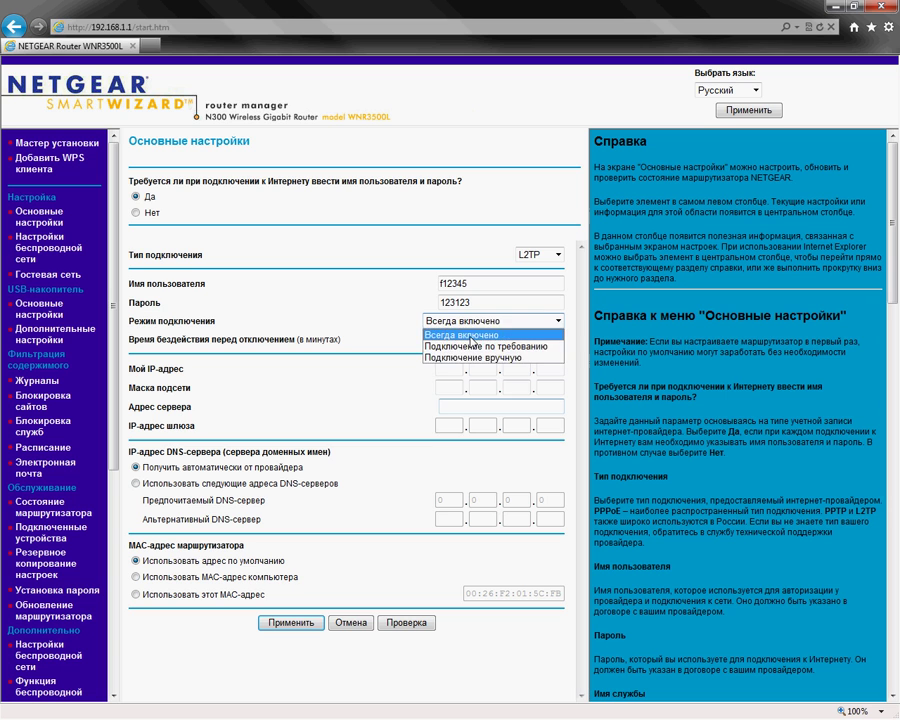
{"action": "left_click", "coordinate": [470, 333]}
- Set the server address to vpn.akado-ural.ru, correcting typos along the way
{"action": "left_click", "coordinate": [461, 404]}
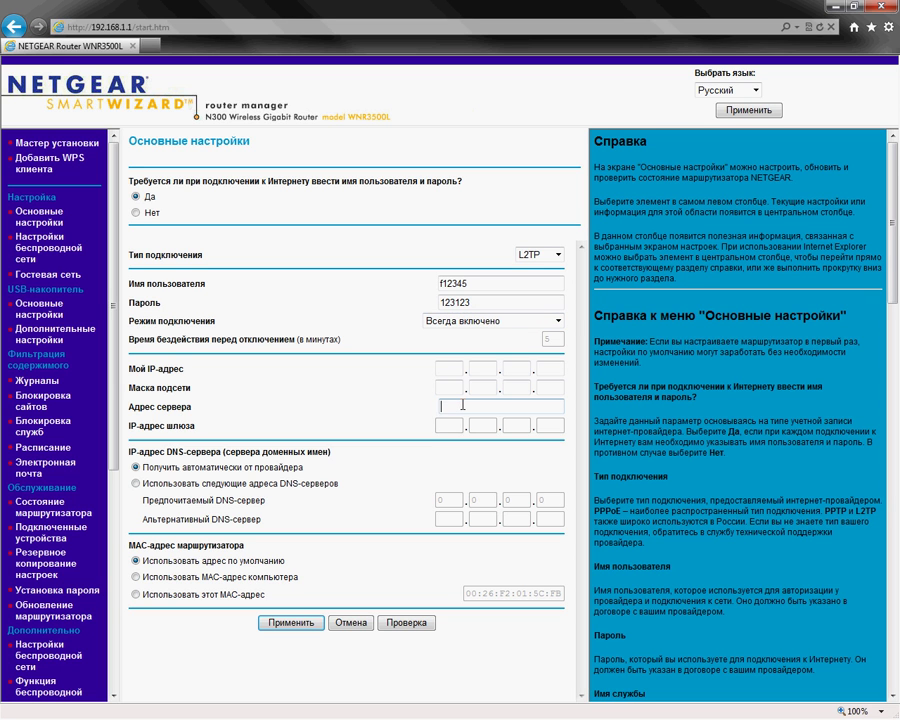
{"action": "type", "text": "vpn."}
{"action": "type", "text": "as"}
{"action": "type", "text": "do"}
{"action": "key", "text": "BackSpace"}
{"action": "key", "text": "BackSpace"}
{"action": "type", "text": "ado-ural.ru"}
{"action": "left_click", "coordinate": [467, 404]}
{"action": "key", "text": "BackSpace"}
{"action": "type", "text": "k"}
- Enter IP address 10.0.0.100, subnet mask 255.255.255.0 and gateway 10.0.0.3
{"action": "left_click", "coordinate": [449, 368]}
{"action": "type", "text": "10."}
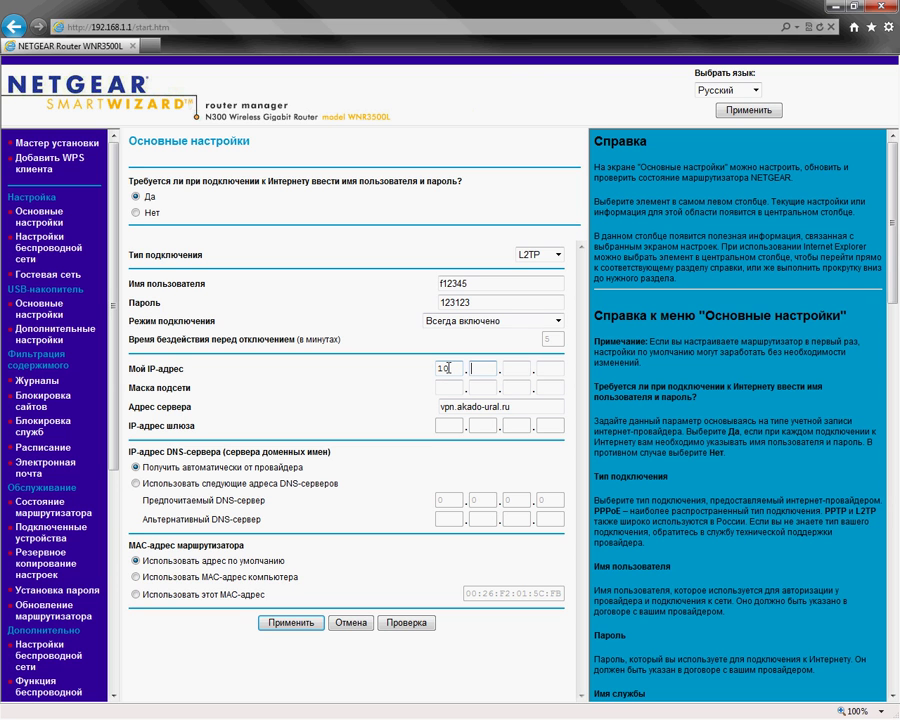
{"action": "type", "text": "0.0.100255"}
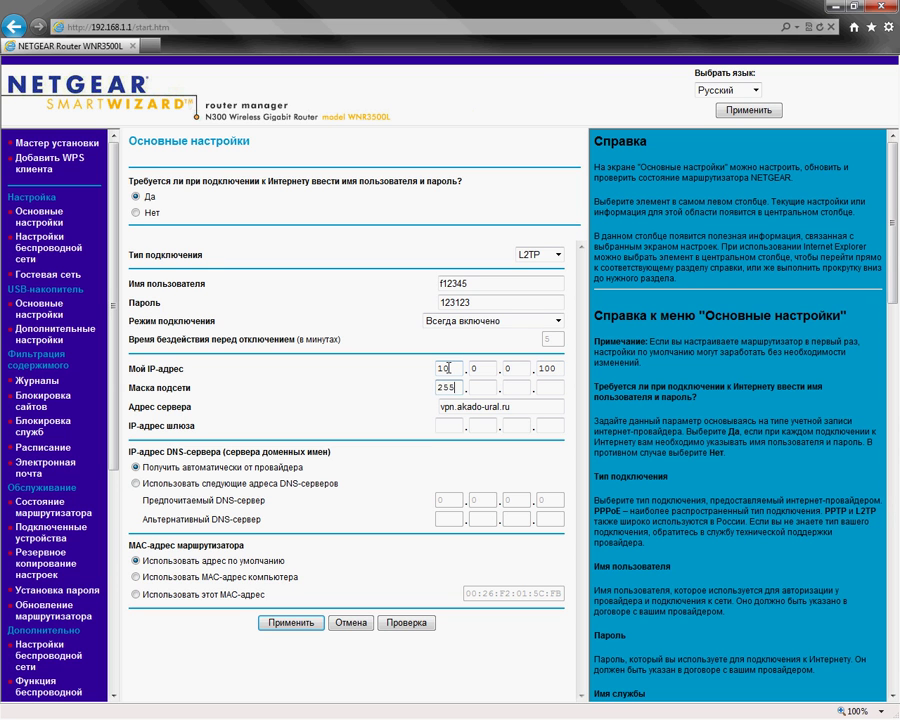
{"action": "type", "text": ".255.255.0"}
{"action": "key", "text": "Tab"}
{"action": "key", "text": "Tab"}
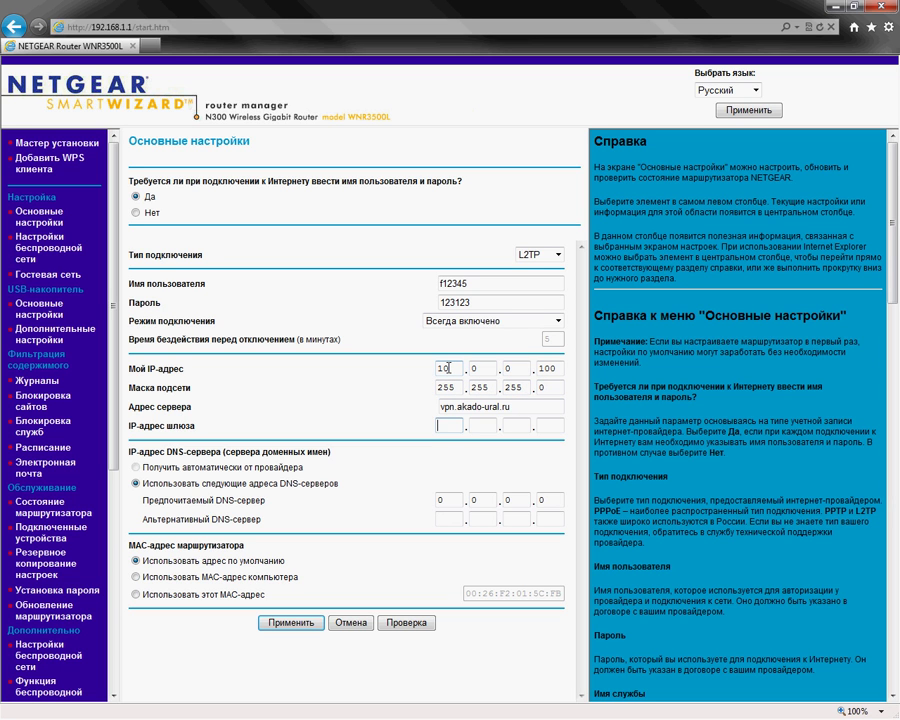
{"action": "type", "text": "10.0.0.3"}
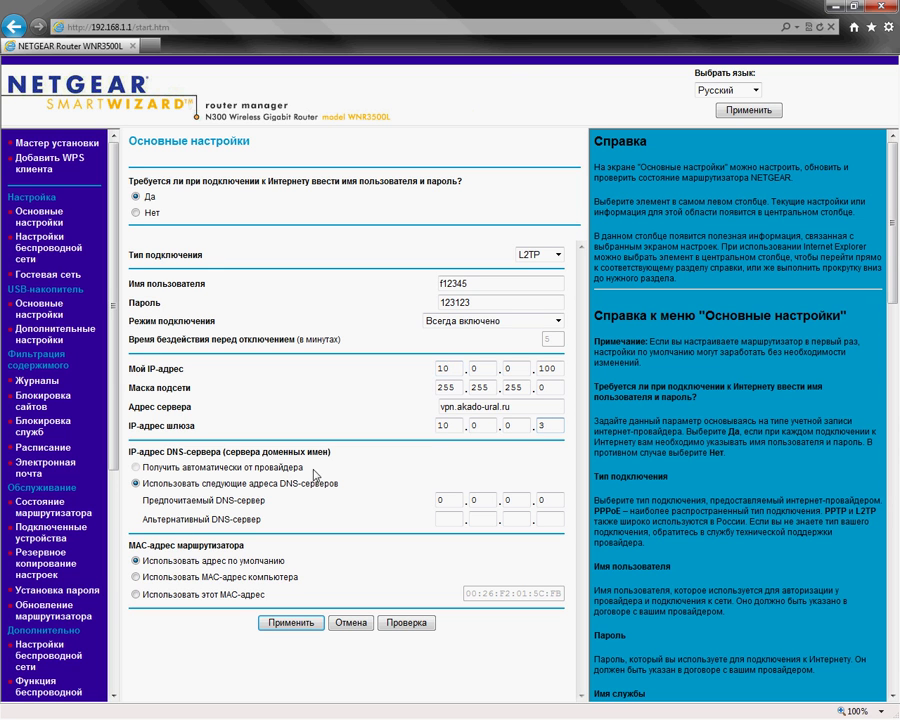
- Set DNS servers 10.0.0.1 and 10.0.0.2, use the computer's MAC address, and apply
{"action": "left_click", "coordinate": [160, 489]}
{"action": "double_click", "coordinate": [452, 503]}
{"action": "type", "text": "10.0.0.1"}
{"action": "key", "text": "Tab"}
{"action": "type", "text": "10.0.0.2"}
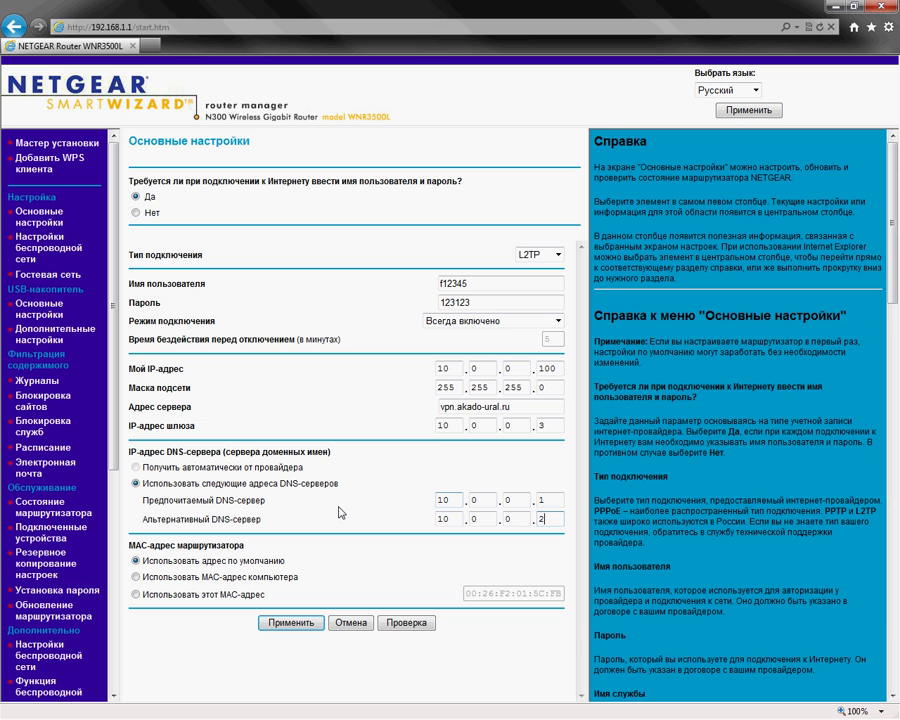
{"action": "left_click", "coordinate": [135, 577]}
{"action": "left_click", "coordinate": [282, 624]}
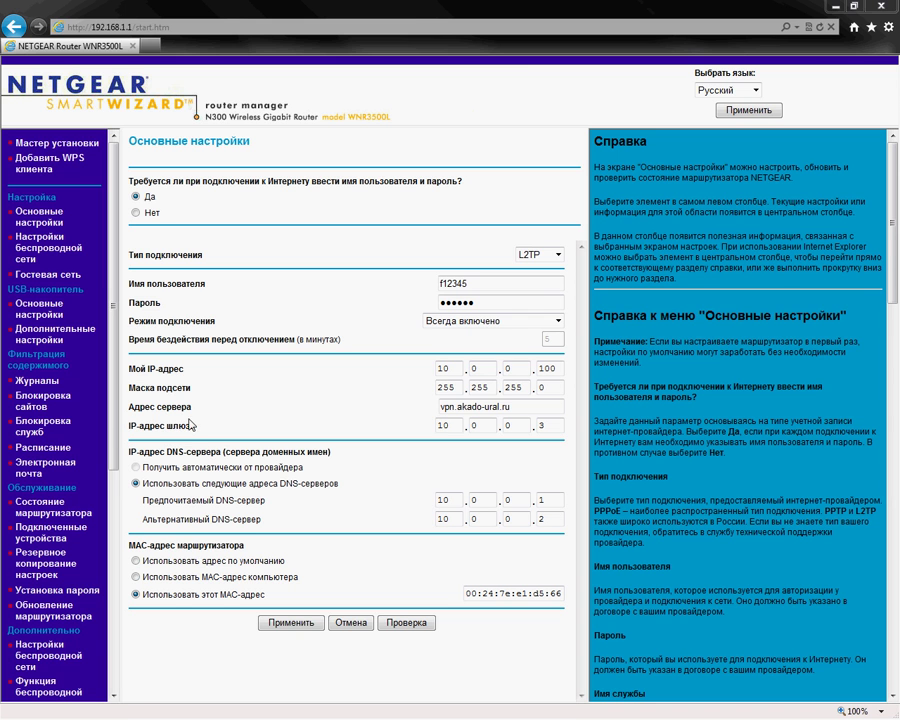
- Go to the Статические маршруты (Static Routes) page and start a new route with Добавить
{"action": "scroll", "coordinate": [84, 272], "scroll_direction": "down", "scroll_amount": 1}
{"action": "scroll", "coordinate": [30, 487], "scroll_direction": "down", "scroll_amount": 1}
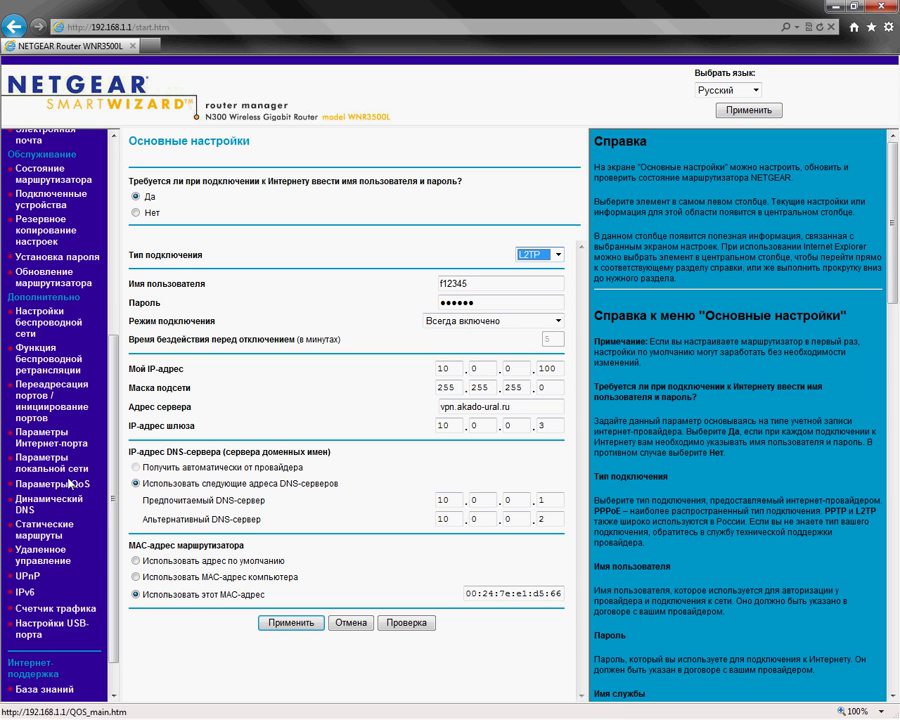
{"action": "left_click", "coordinate": [37, 536]}
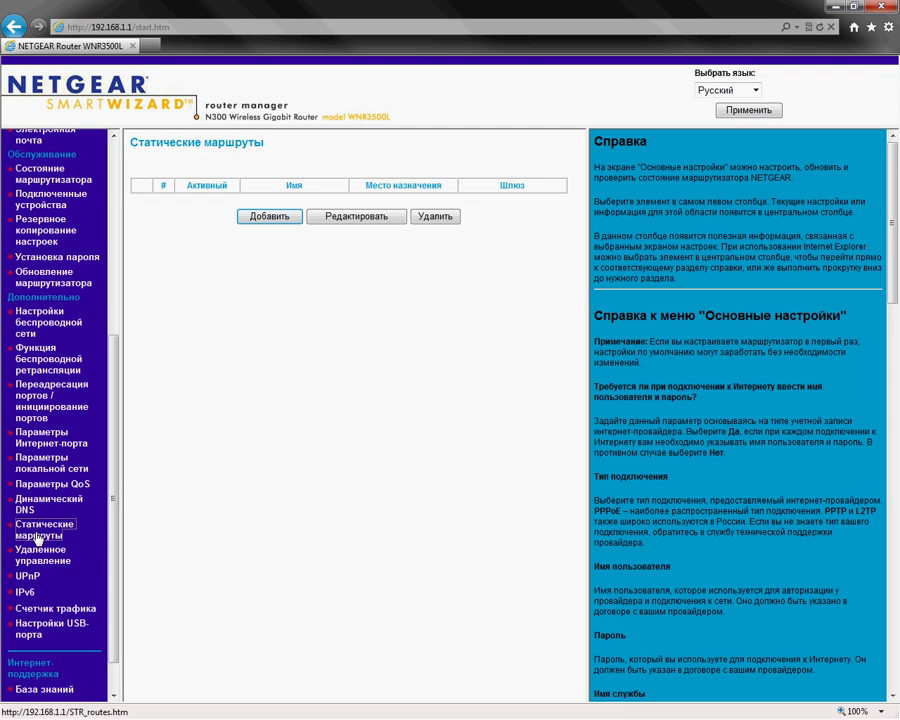
{"action": "left_click", "coordinate": [262, 220]}
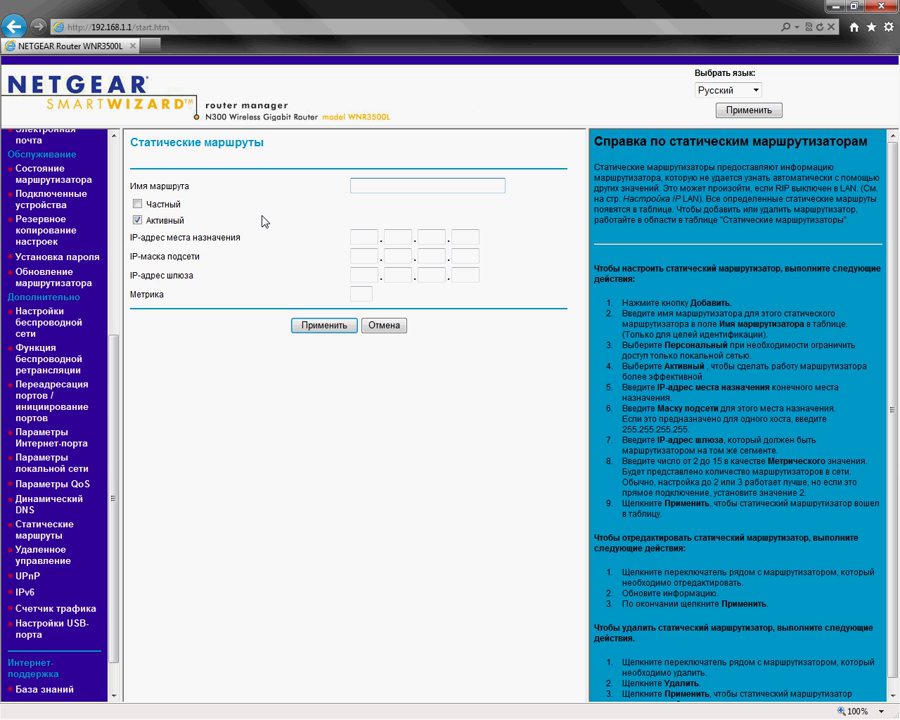
- Save route Akado: destination 10.0.0.0, mask 255.0.0.0, gateway 10.0.0.3, metric 2
{"action": "type", "text": "Akado"}
{"action": "left_click", "coordinate": [370, 240]}
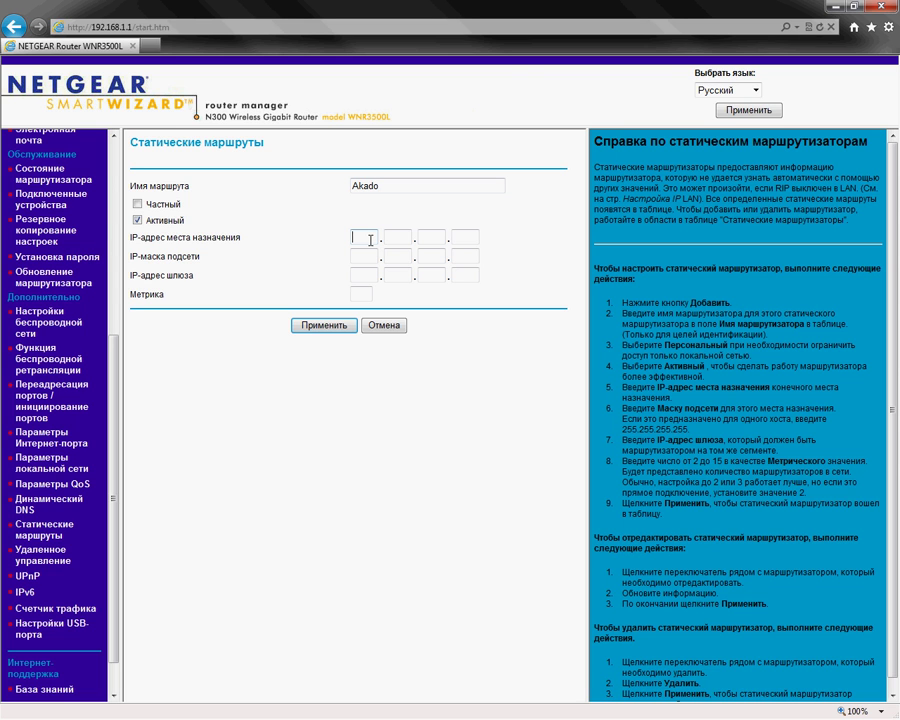
{"action": "type", "text": "10.0.0.0"}
{"action": "key", "text": "Tab"}
{"action": "type", "text": "255.0.0.0"}
{"action": "key", "text": "Tab"}
{"action": "type", "text": "10.0.0.3"}
{"action": "key", "text": "Tab"}
{"action": "type", "text": "2"}
{"action": "left_click", "coordinate": [323, 330]}
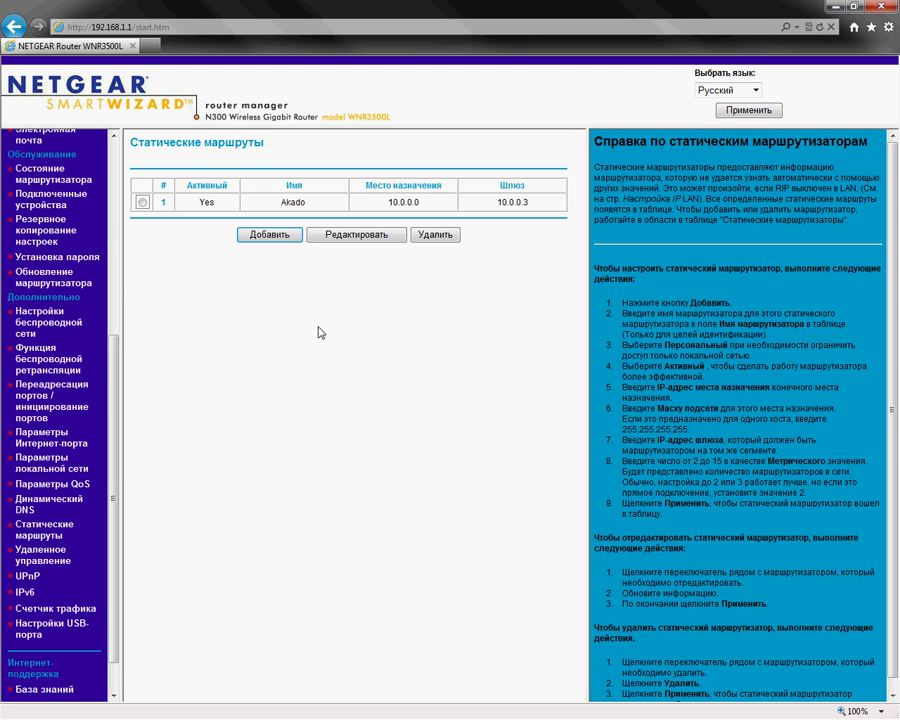